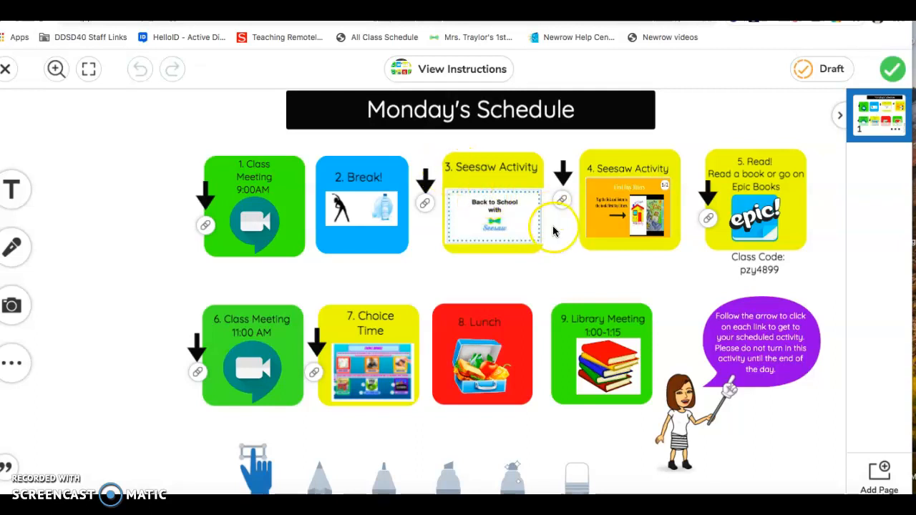
Open the linked activity for item 3 of Monday's Schedule and start a response as Sample Student
mouse_move(427, 213)
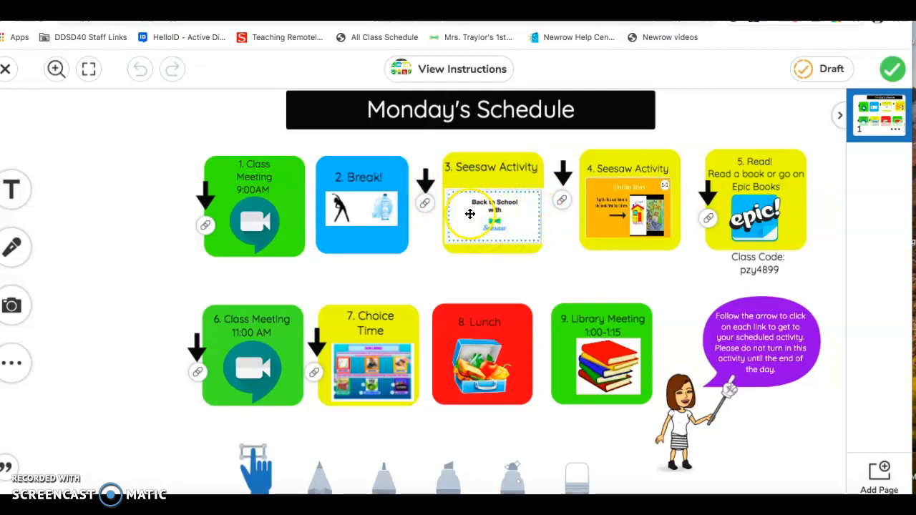
click(426, 205)
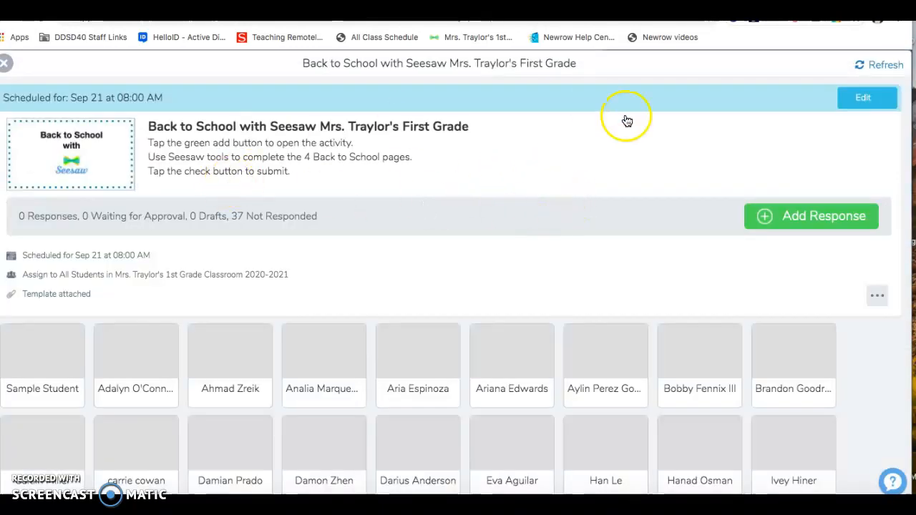
click(790, 217)
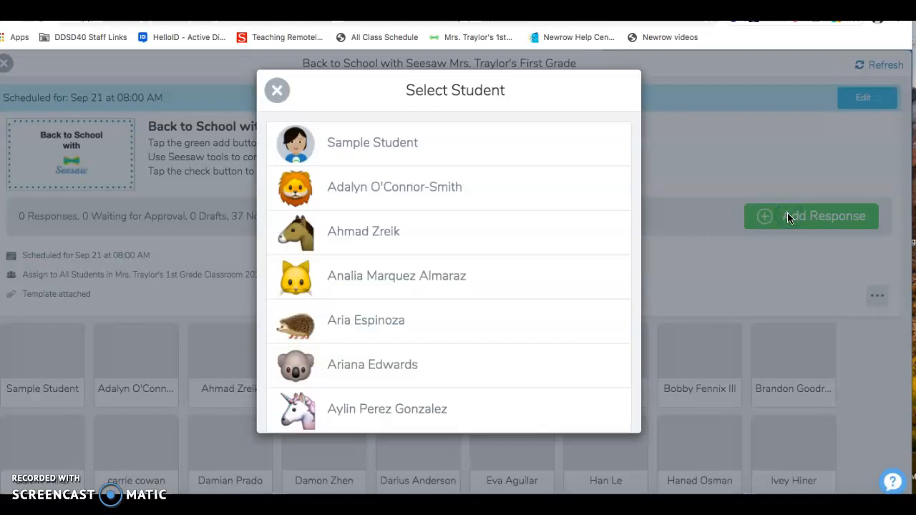
click(359, 144)
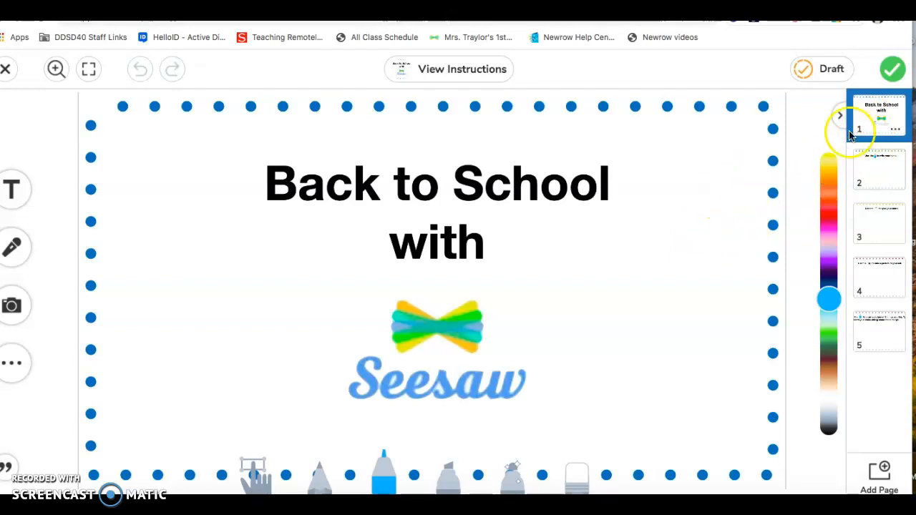
Handwrite the teacher's title and surname across page 2 with the blue marker at the middle thickness
click(892, 172)
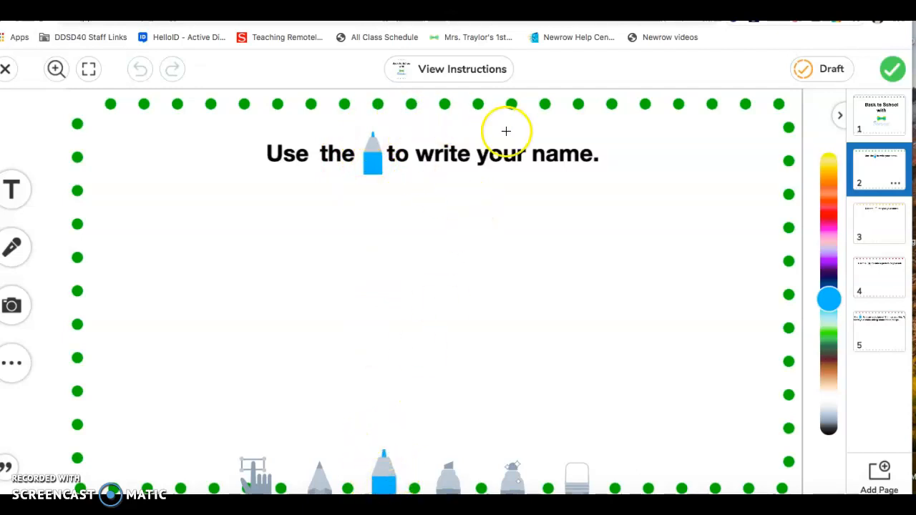
click(382, 478)
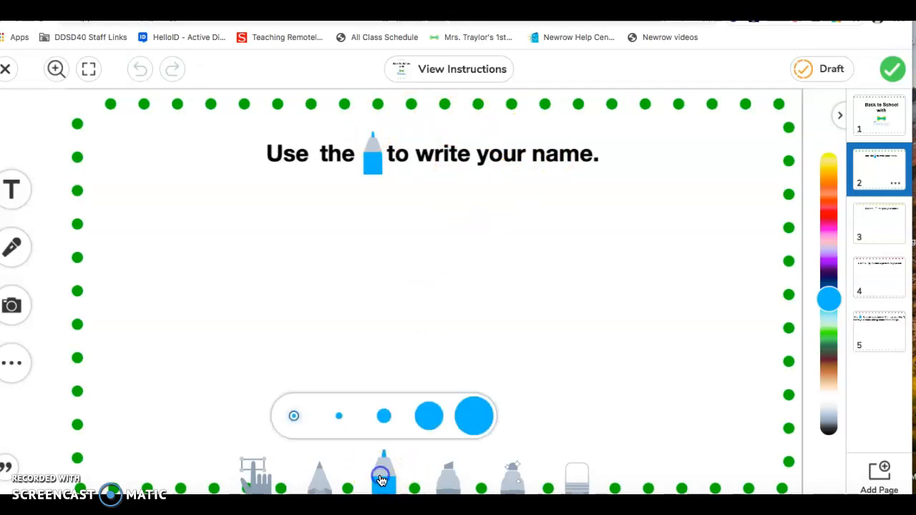
click(384, 416)
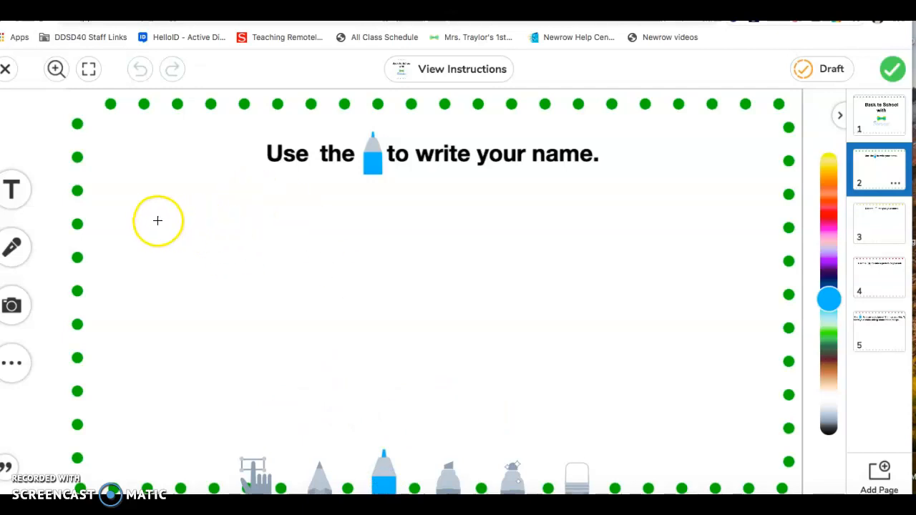
drag(103, 215, 108, 308)
mouse_move(105, 249)
mouse_down()
mouse_move(138, 253)
mouse_move(155, 237)
mouse_move(166, 299)
mouse_up()
drag(176, 250, 176, 284)
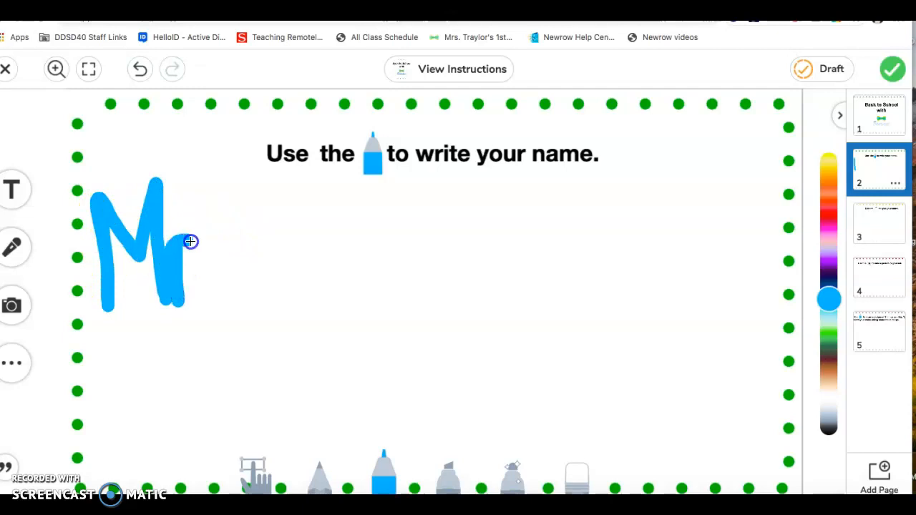
drag(236, 272, 227, 303)
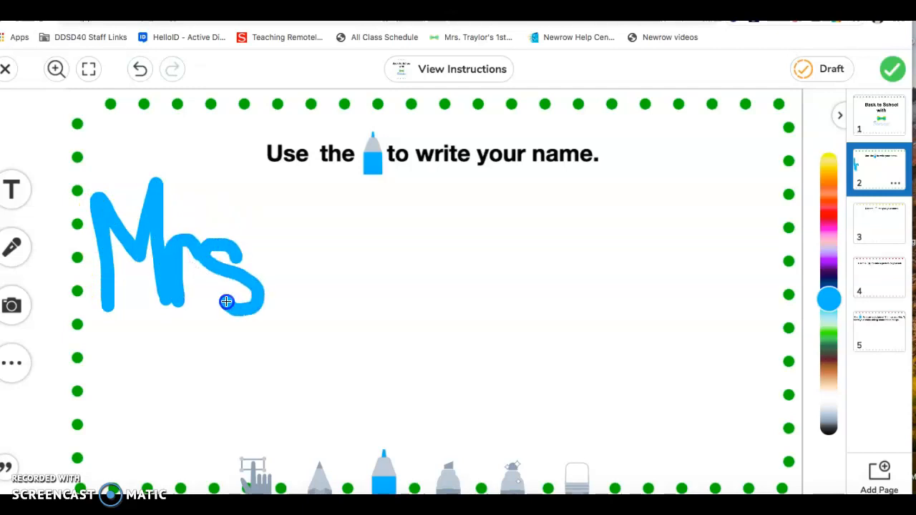
click(288, 303)
drag(376, 226, 398, 335)
drag(334, 236, 433, 213)
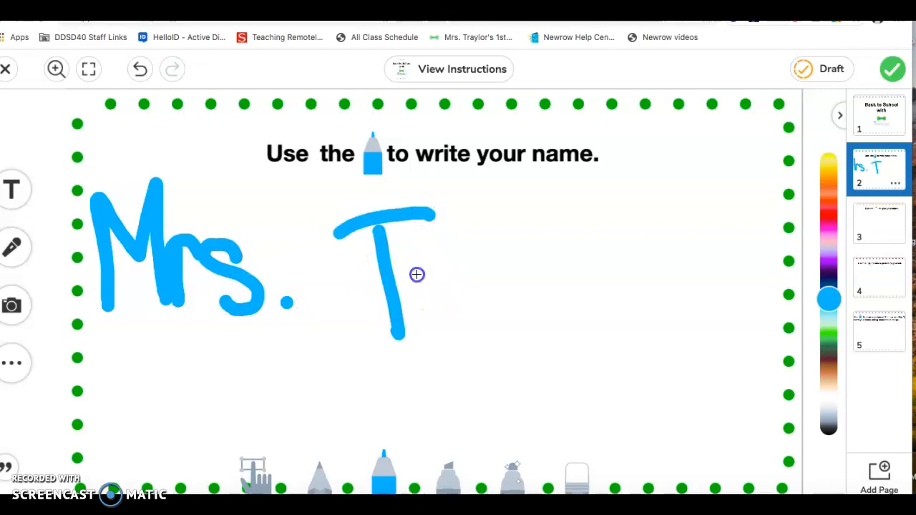
drag(461, 262, 580, 310)
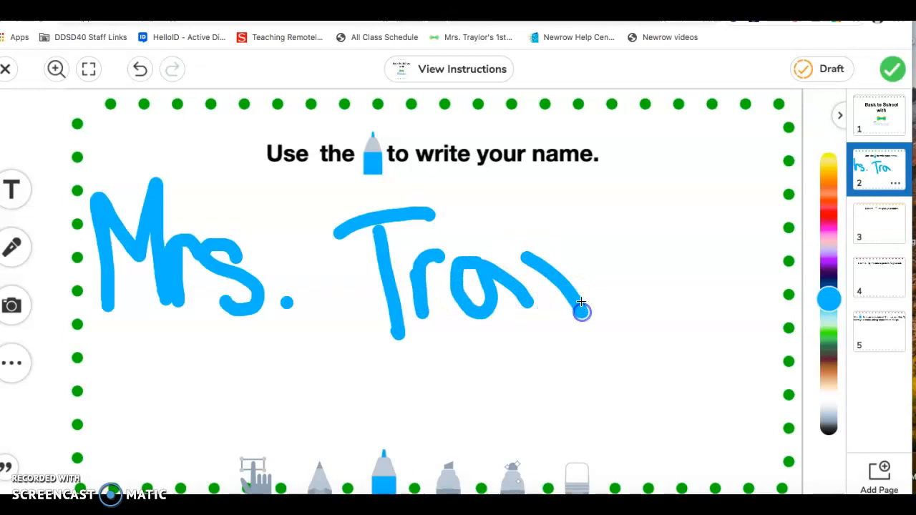
drag(582, 245, 570, 365)
drag(600, 208, 617, 351)
mouse_move(649, 322)
mouse_down()
mouse_move(626, 259)
mouse_move(737, 284)
mouse_up()
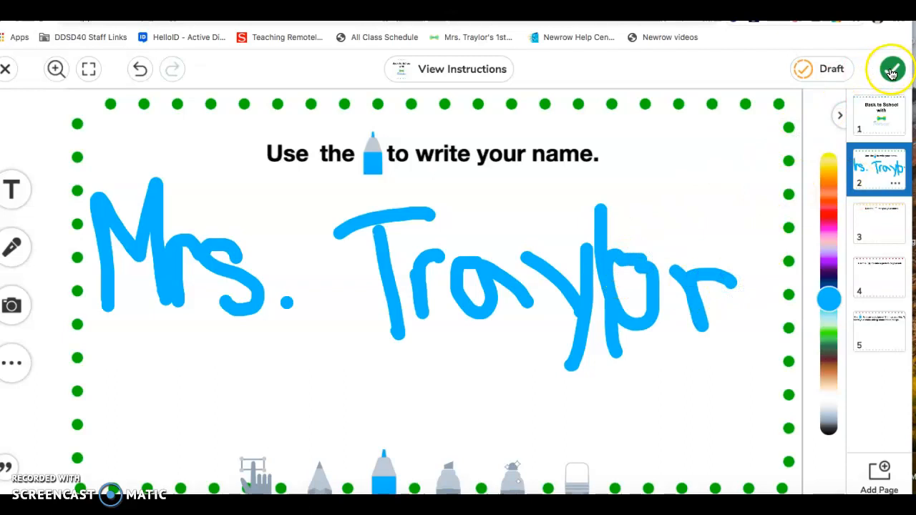
Add a text label with the teacher's title and surname under the instruction on page 3
click(881, 227)
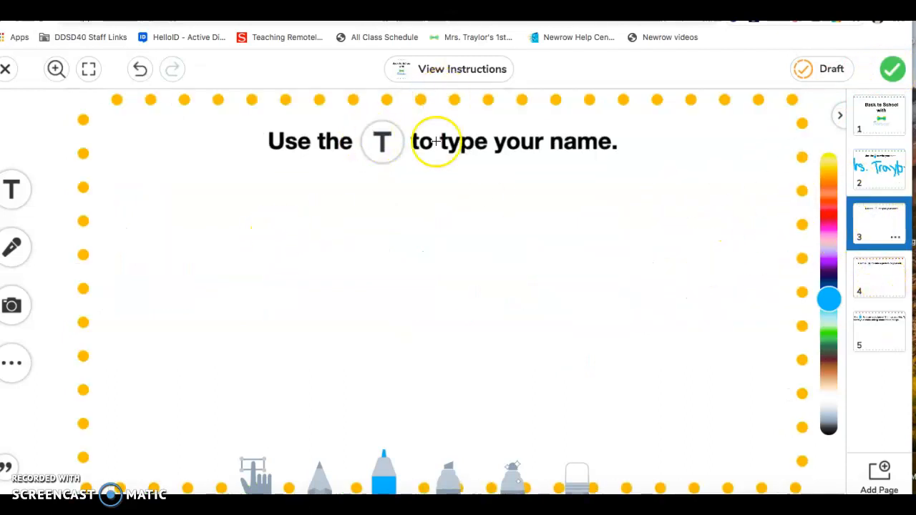
click(14, 199)
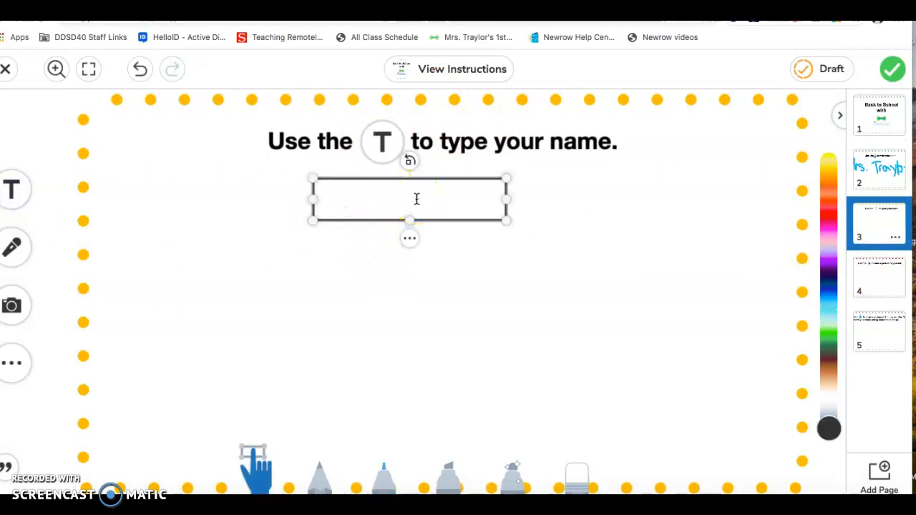
text(Mrs. Traylor)
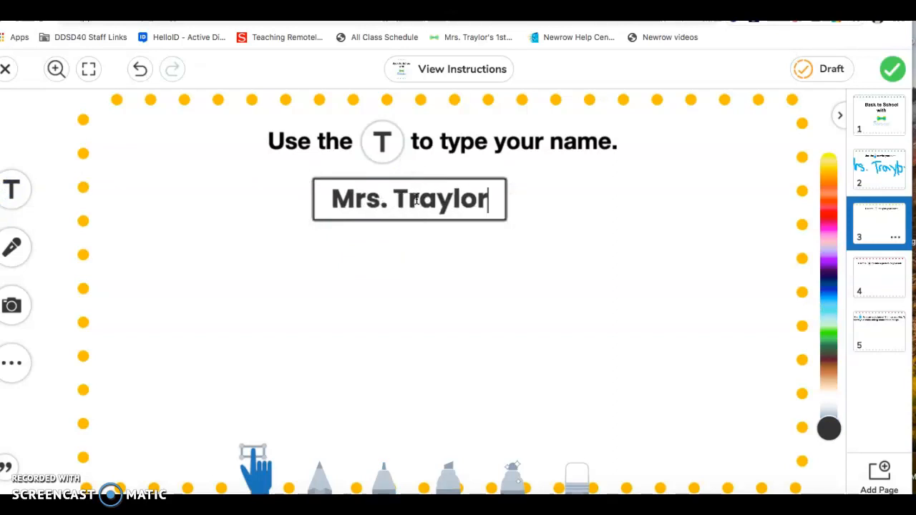
click(505, 306)
click(664, 328)
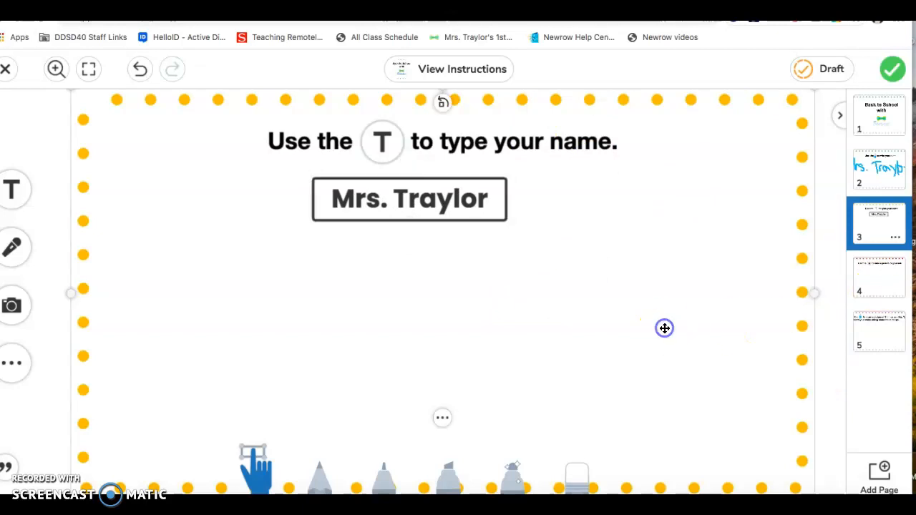
Take a webcam photo of yourself and place it on page 4
click(876, 271)
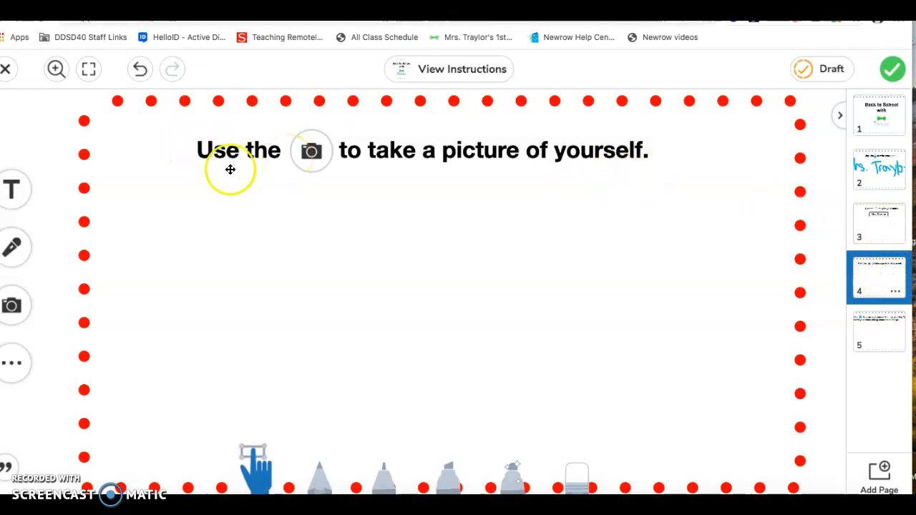
click(13, 305)
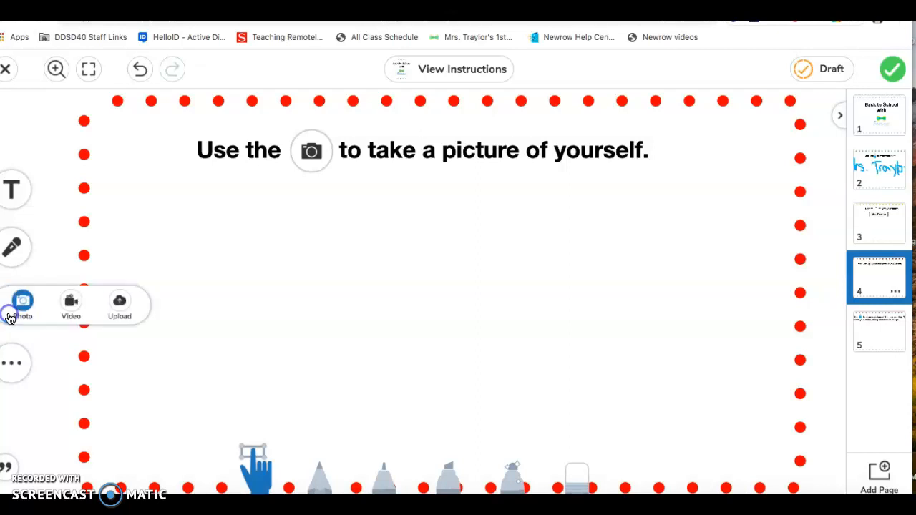
click(23, 307)
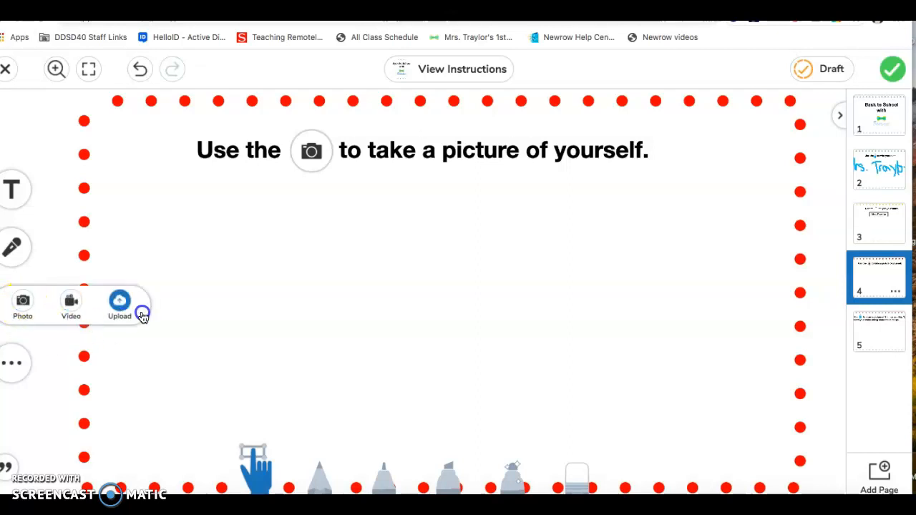
click(24, 305)
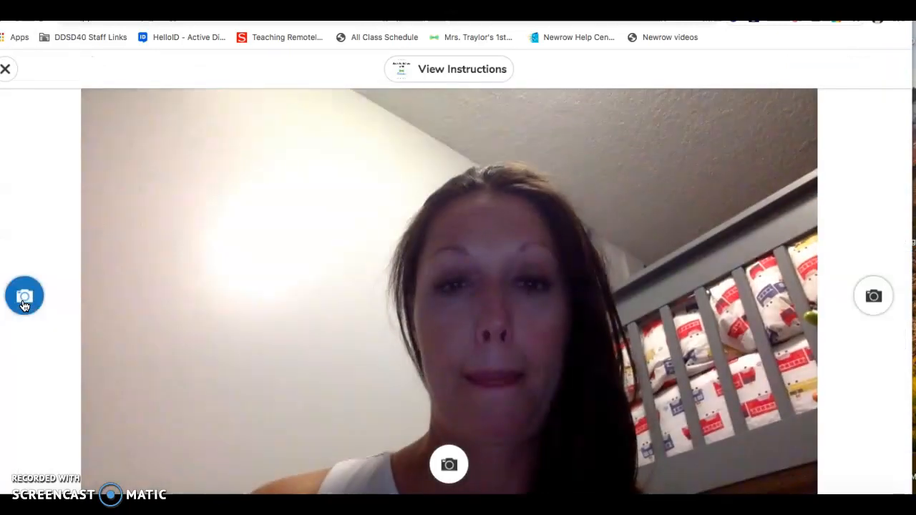
click(26, 294)
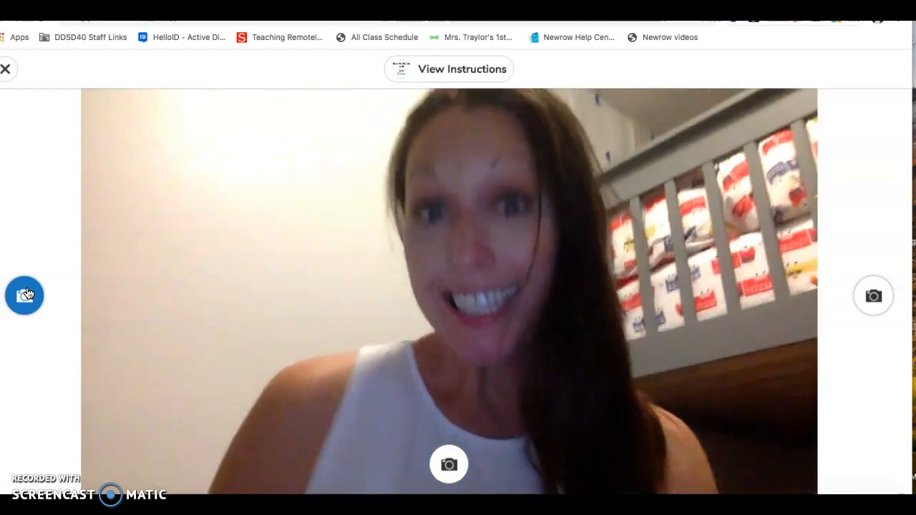
click(447, 466)
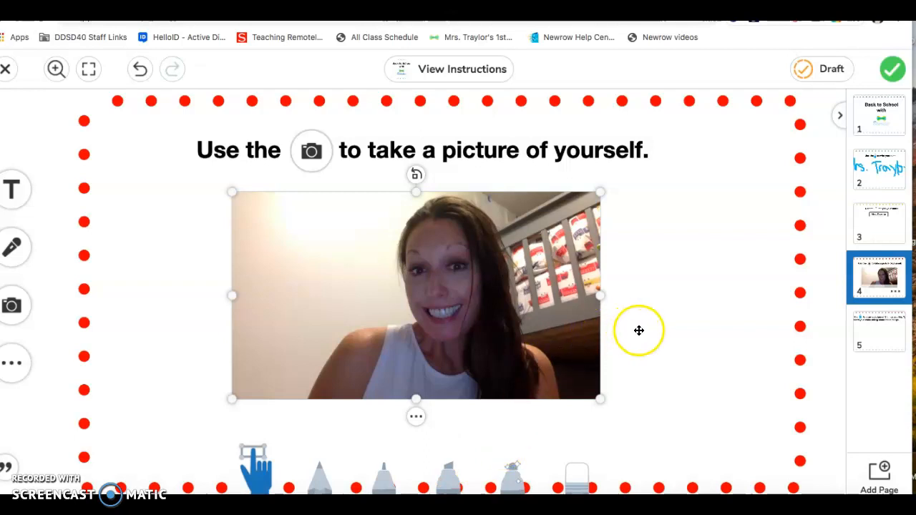
Draw a steaming mug, a pizza slice with toppings and an apple side by side on page 5 with the blue marker
click(877, 322)
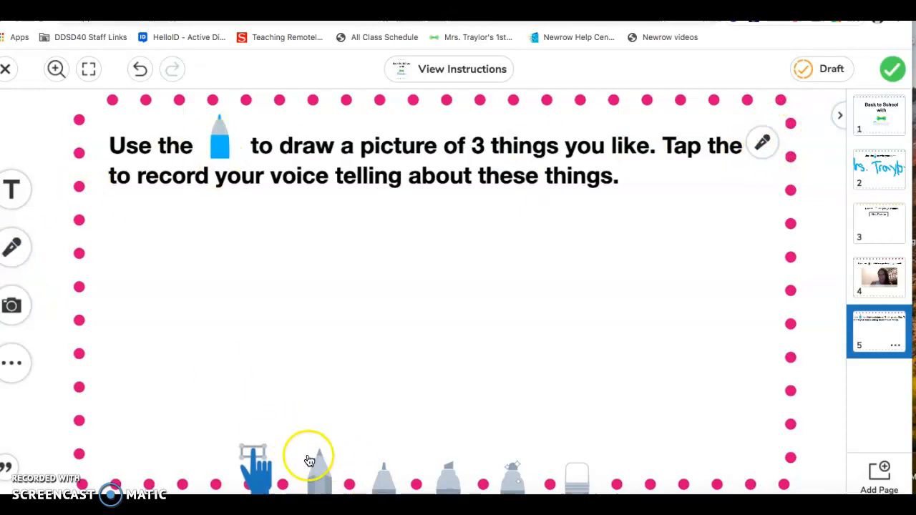
click(380, 480)
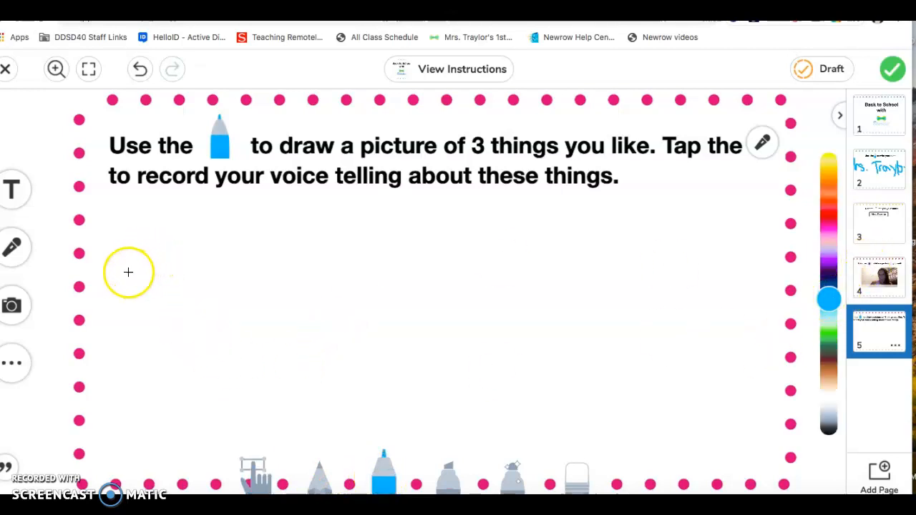
mouse_move(126, 274)
mouse_down()
mouse_move(129, 329)
mouse_move(219, 351)
mouse_move(203, 259)
mouse_up()
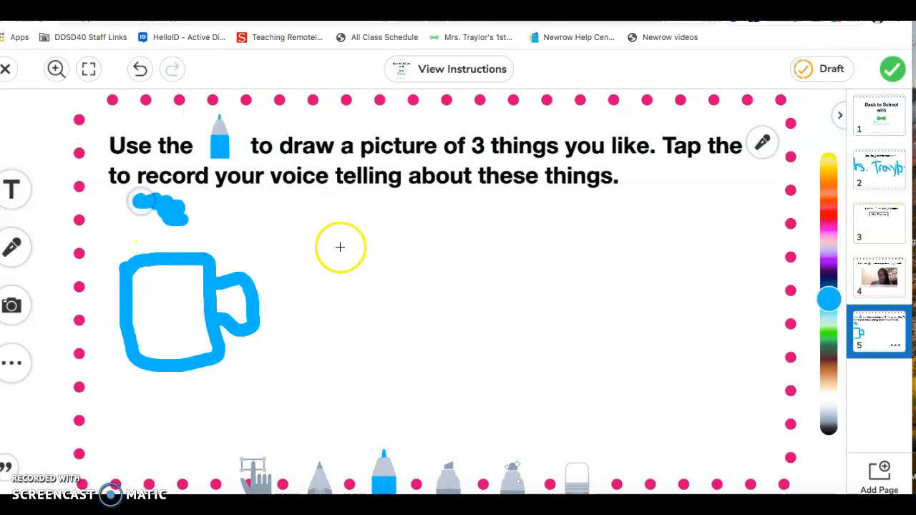
mouse_move(324, 221)
mouse_down()
mouse_move(444, 217)
mouse_move(425, 310)
mouse_move(354, 307)
mouse_move(322, 226)
mouse_move(455, 227)
mouse_up()
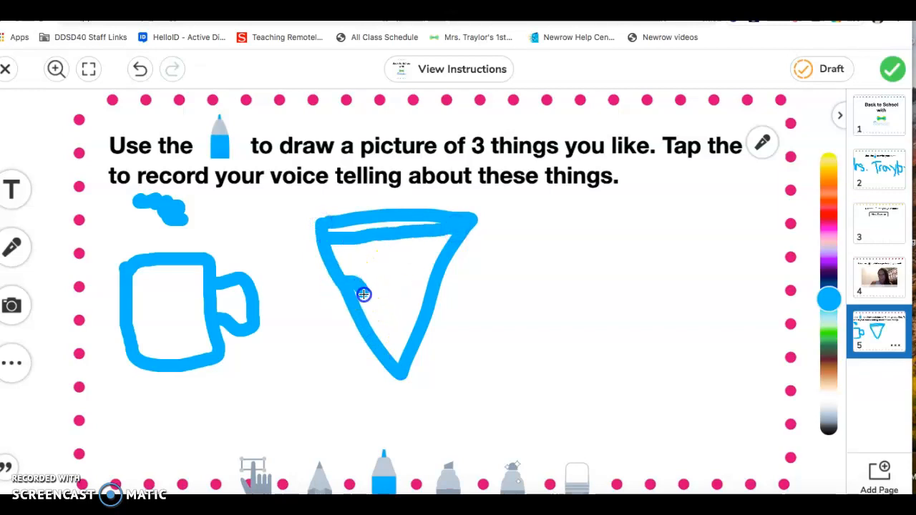
click(425, 267)
click(406, 302)
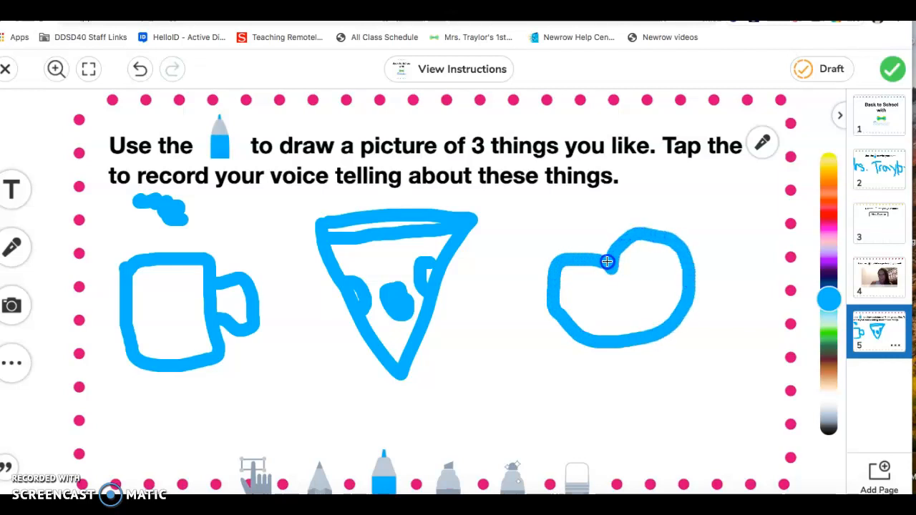
drag(619, 217, 620, 220)
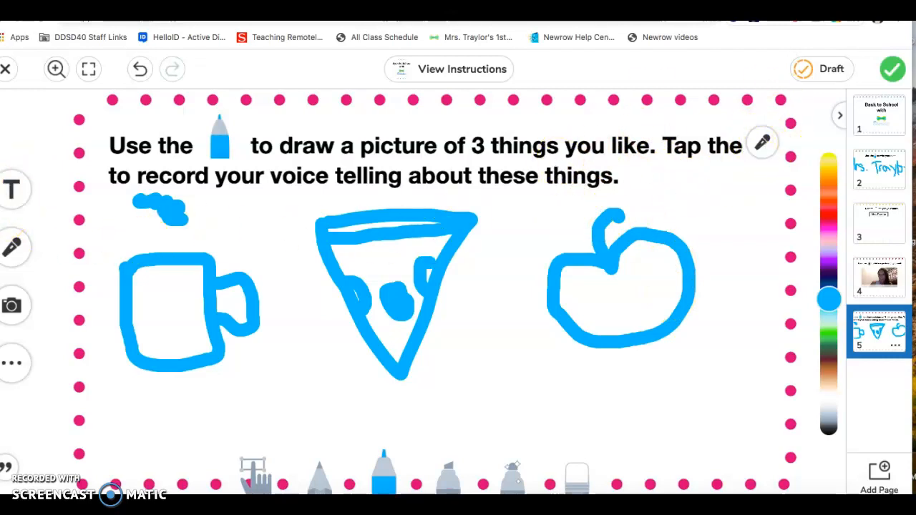
Record a voice explanation of about 6 seconds over the three drawings on page 5 and finish the recording
click(17, 249)
click(17, 249)
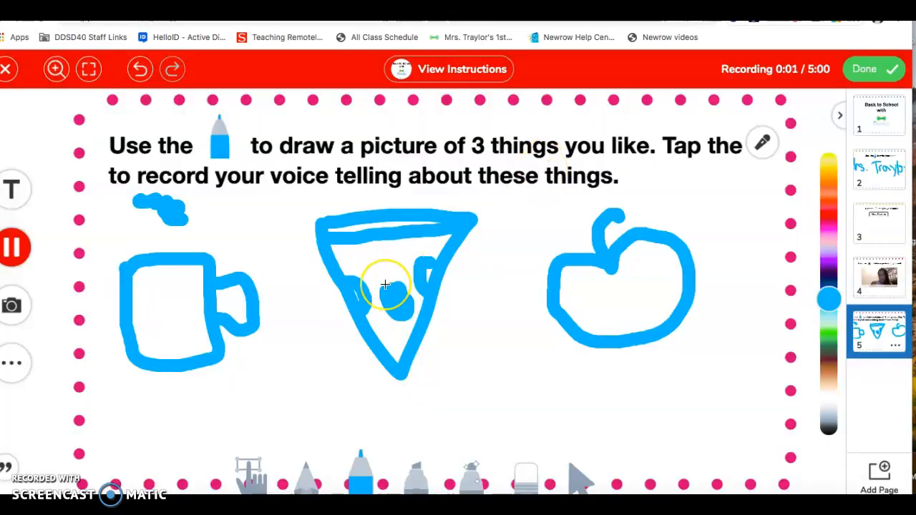
drag(385, 285, 405, 276)
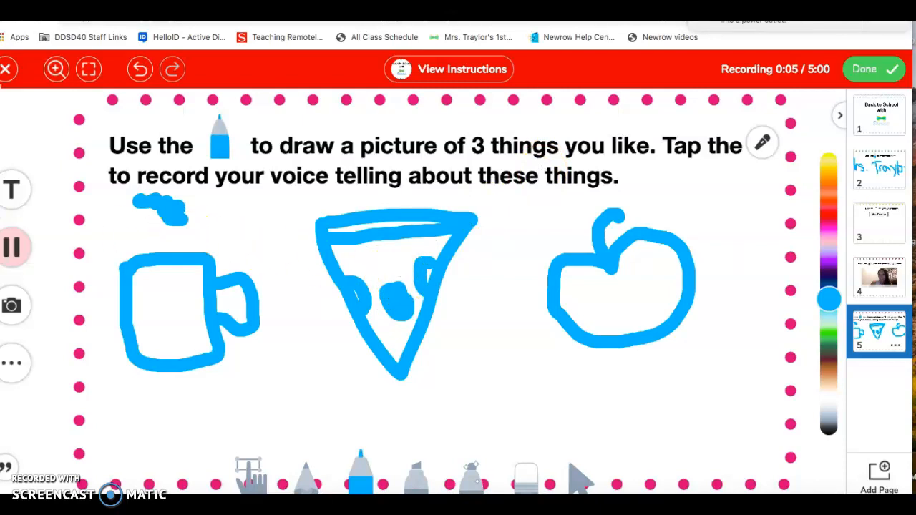
click(14, 250)
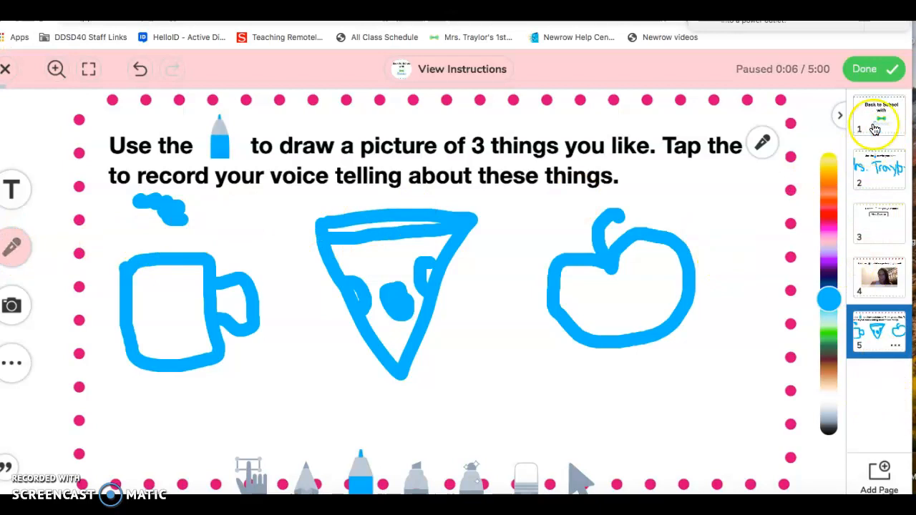
click(876, 72)
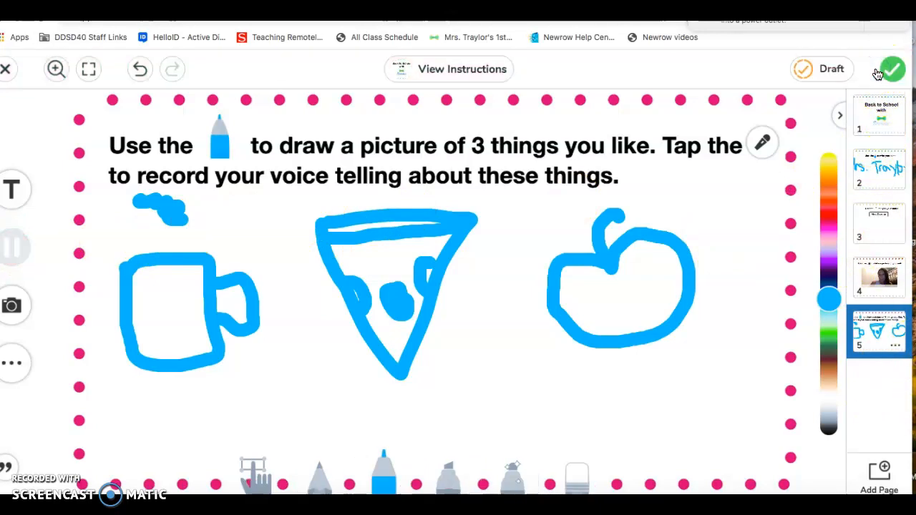
Submit the completed five-page response and view the post in Sample Student's journal
click(893, 70)
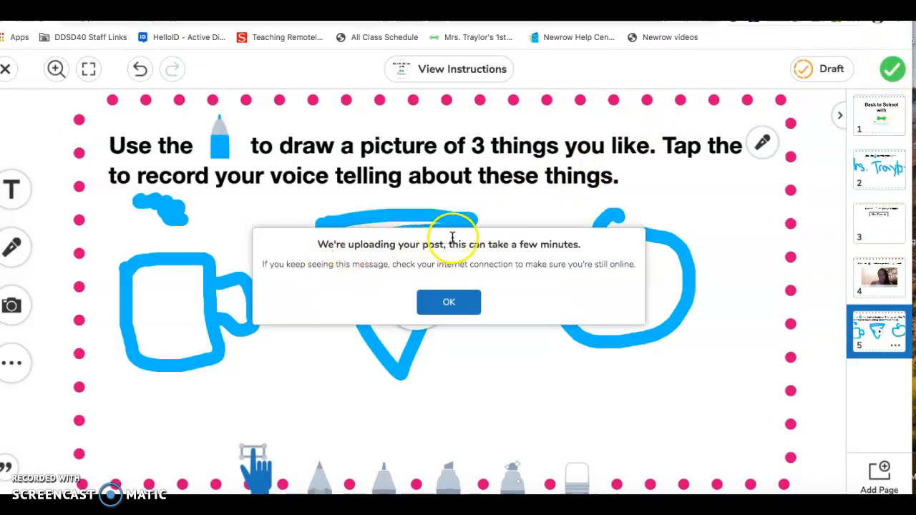
click(445, 306)
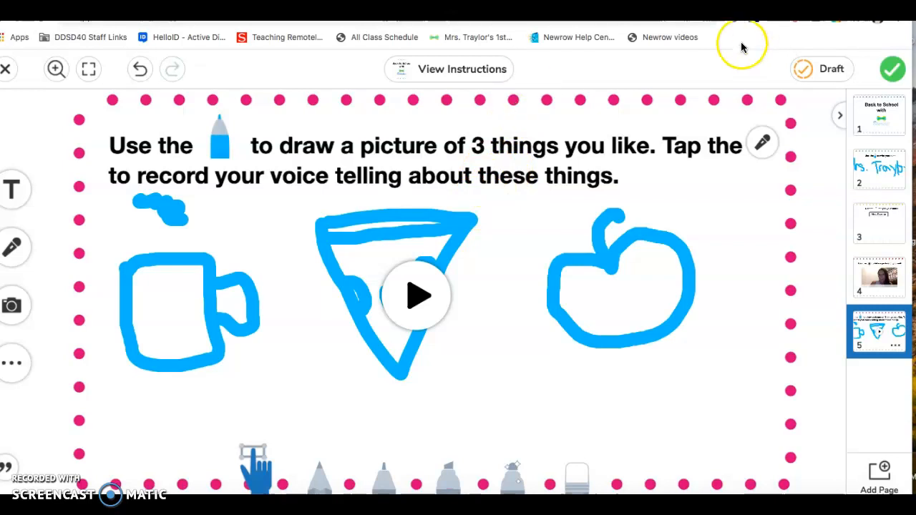
click(892, 69)
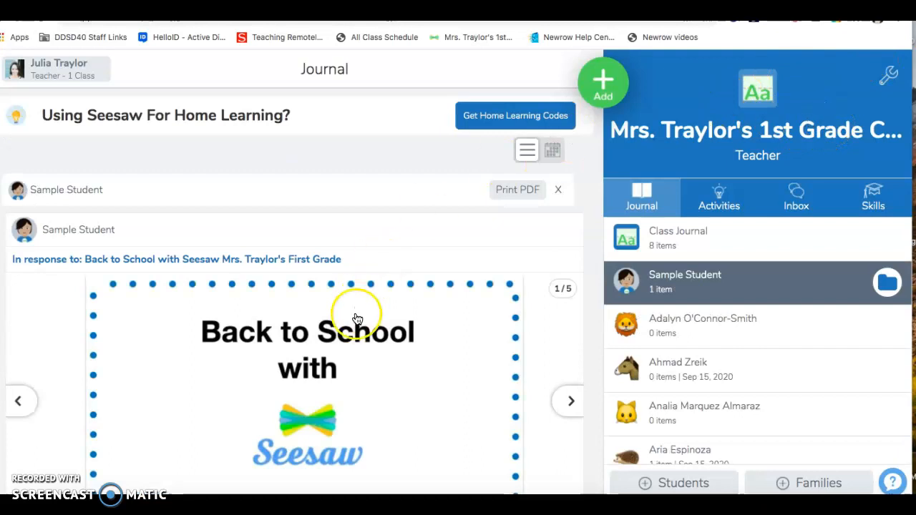
scroll(351, 380, down, 2)
scroll(352, 380, up, 1)
scroll(355, 385, up, 1)
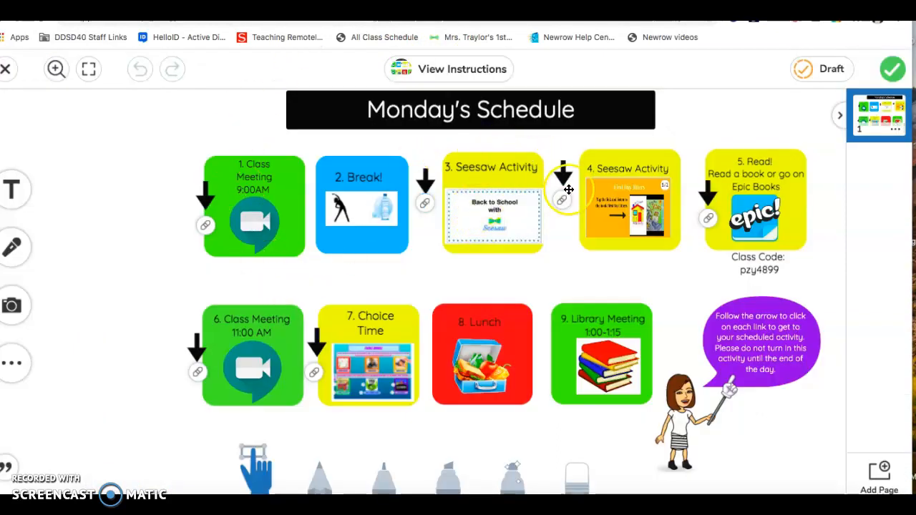
Return to Monday's Schedule and open the link for item 4, Seesaw Activity
mouse_move(564, 200)
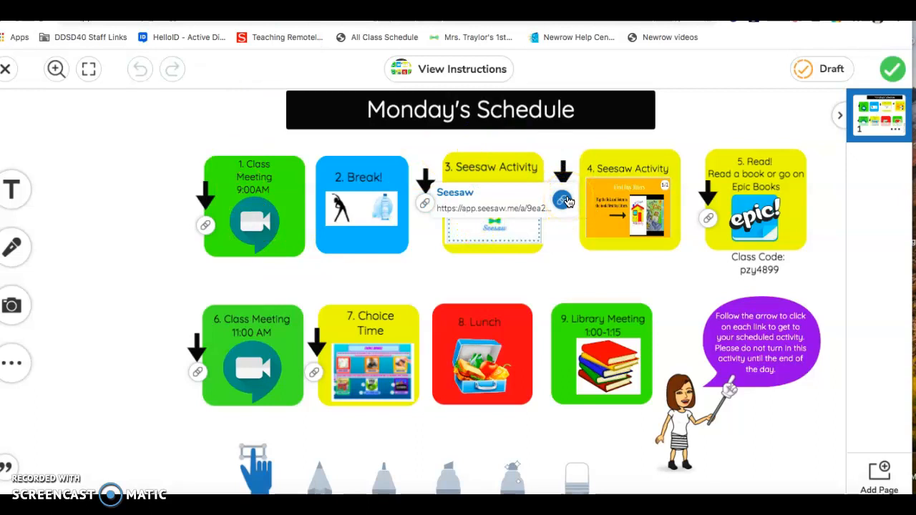